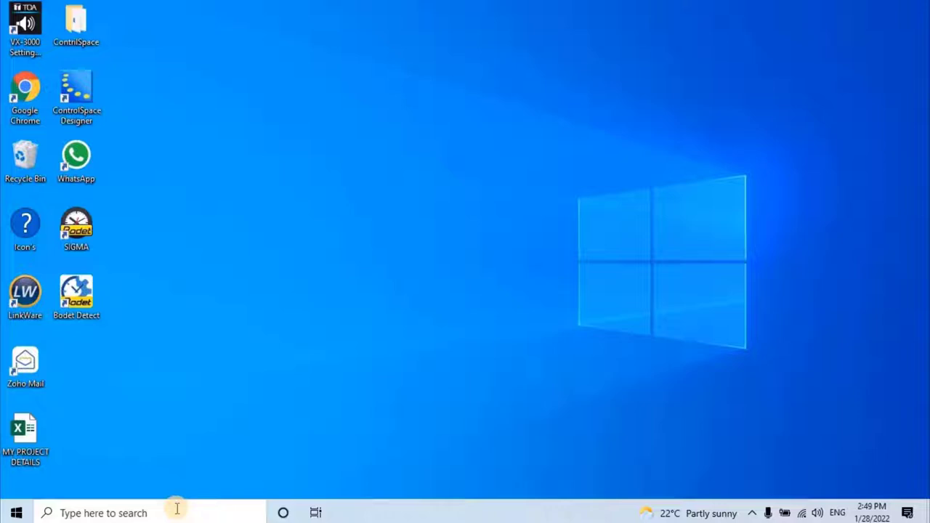
Open the Windows Update settings, view the PC Health Check download page from its link, and minimise the browser
{"action": "left_click", "coordinate": [177, 513]}
{"action": "type", "text": "win"}
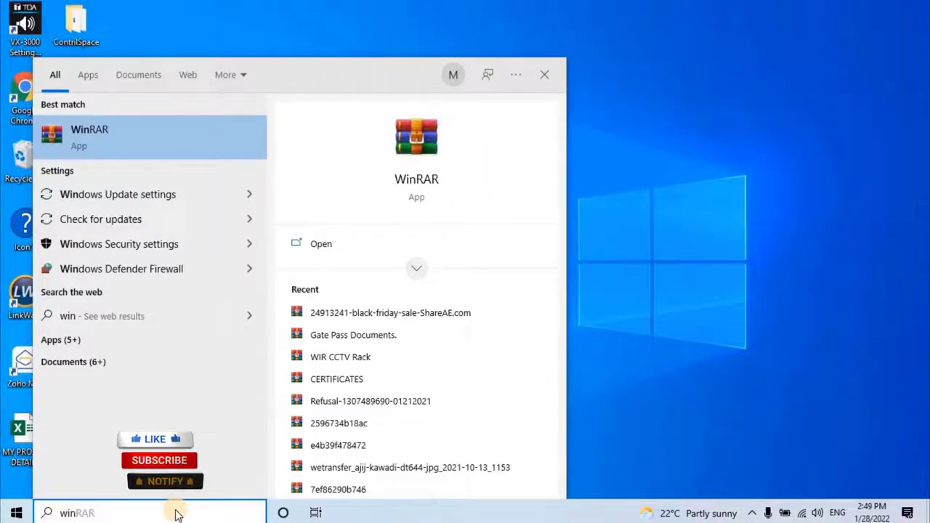
{"action": "left_click", "coordinate": [137, 202]}
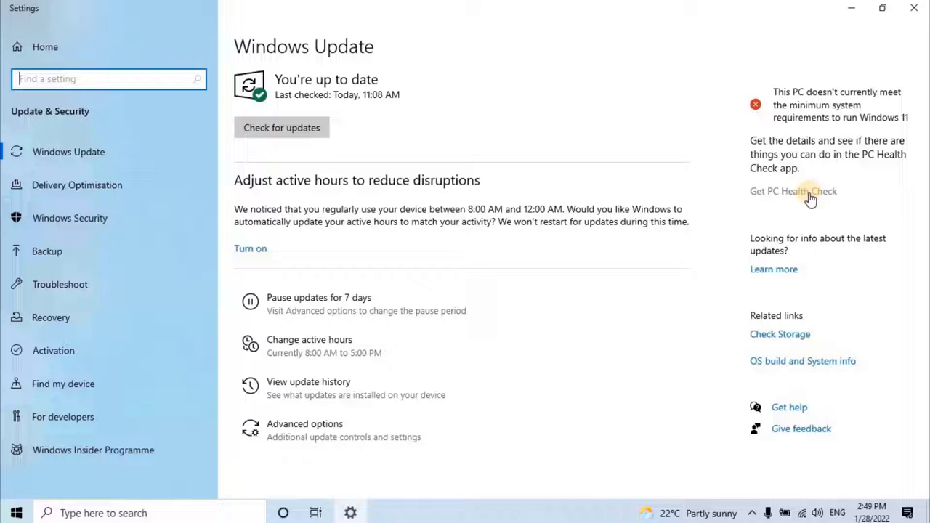
{"action": "left_click", "coordinate": [810, 193]}
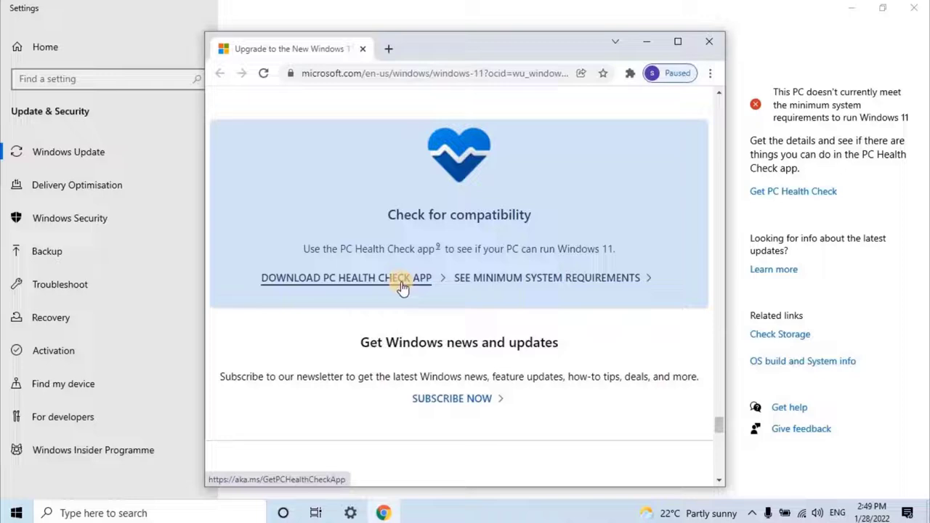
{"action": "left_click", "coordinate": [647, 41]}
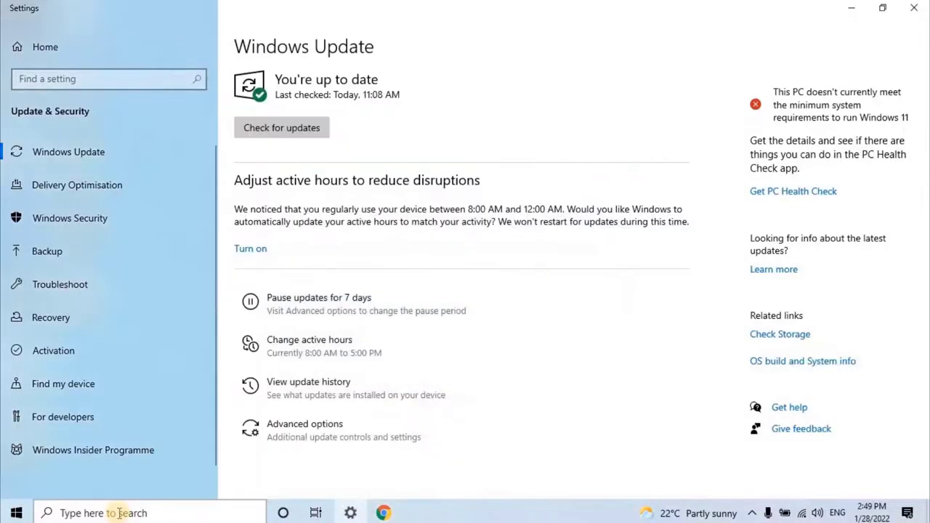
Check the PC's Windows 11 compatibility with the PC Health Check app, and close the app and Settings
{"action": "left_click", "coordinate": [117, 513]}
{"action": "type", "text": "hea"}
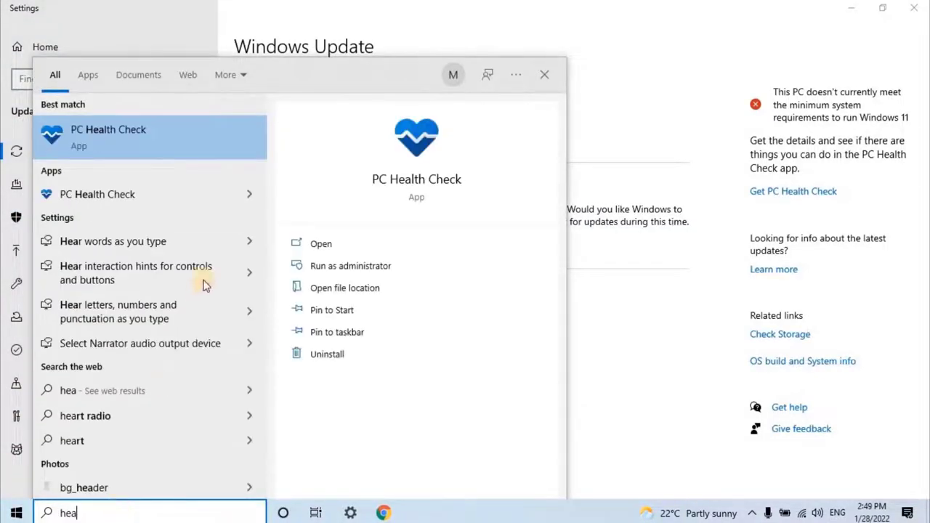
{"action": "left_click", "coordinate": [186, 133]}
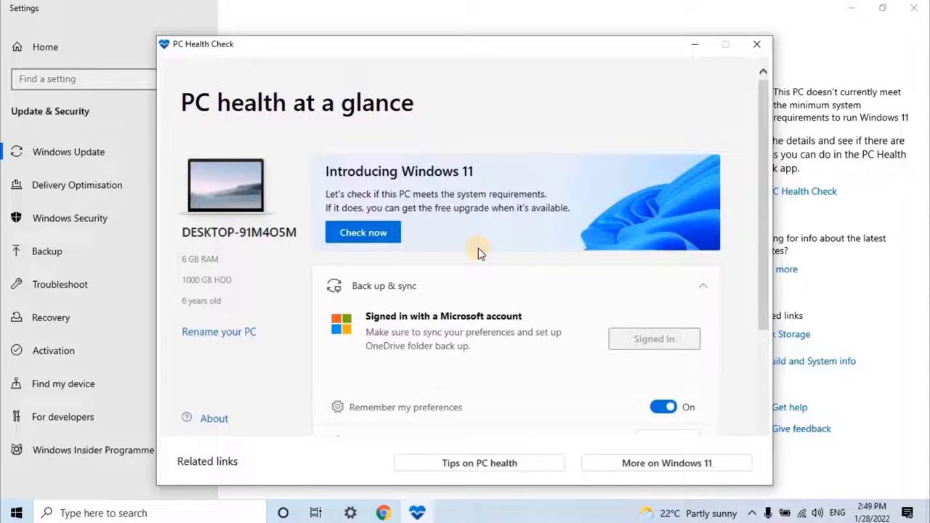
{"action": "left_click", "coordinate": [373, 243]}
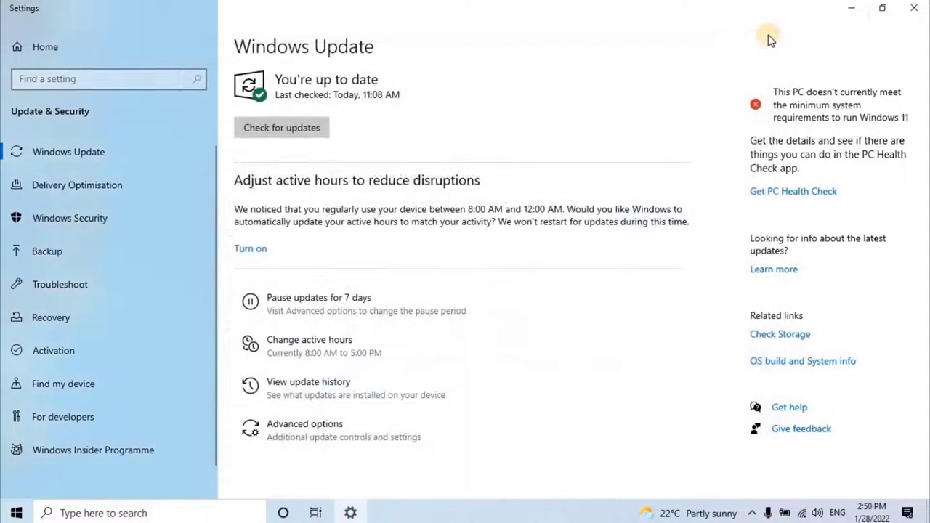
{"action": "left_click", "coordinate": [747, 47]}
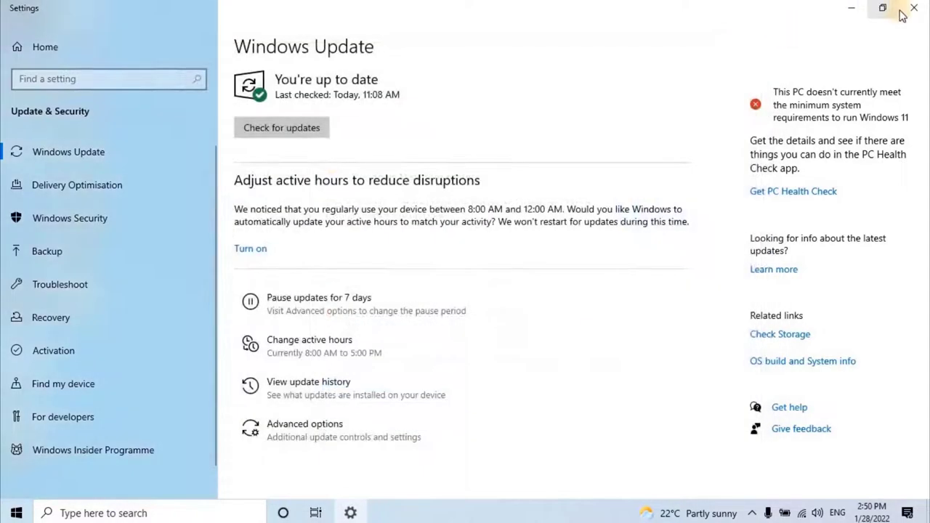
{"action": "left_click", "coordinate": [906, 10]}
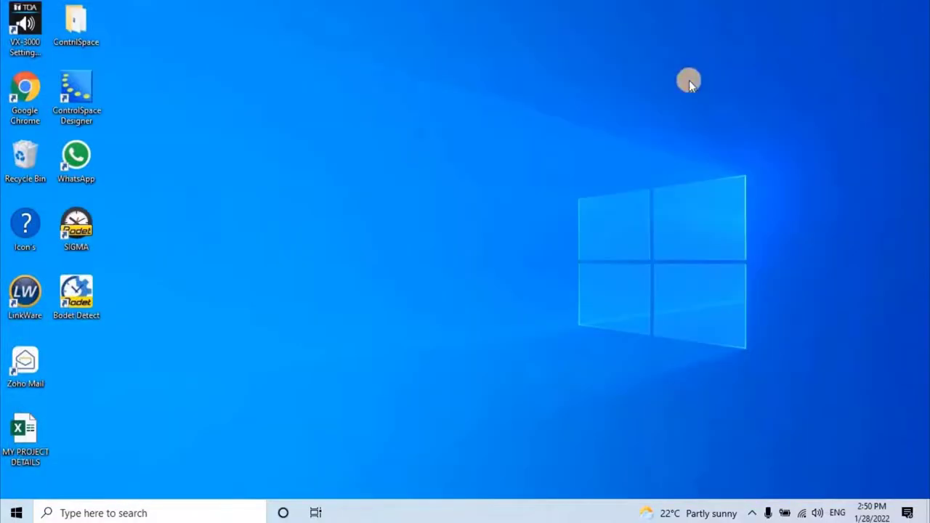
{"action": "double_click", "coordinate": [32, 118]}
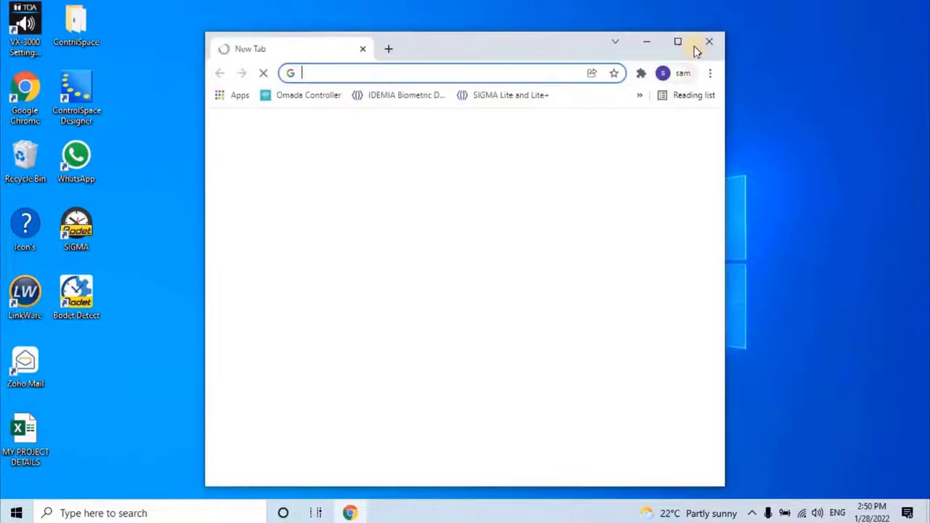
{"action": "left_click", "coordinate": [678, 42]}
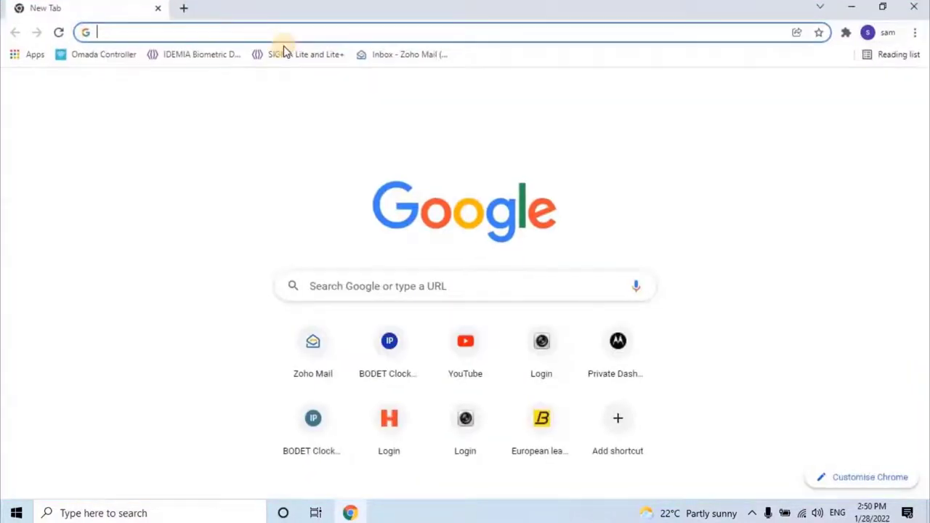
{"action": "left_click", "coordinate": [284, 38]}
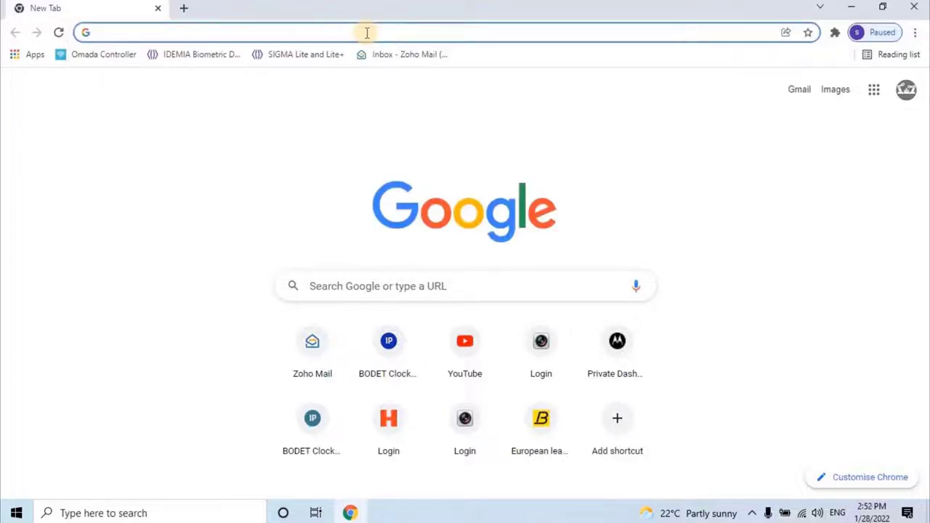
{"action": "type", "text": "https://www.microsoft.com/en-us/software-download/windows11"}
{"action": "key", "text": "Return"}
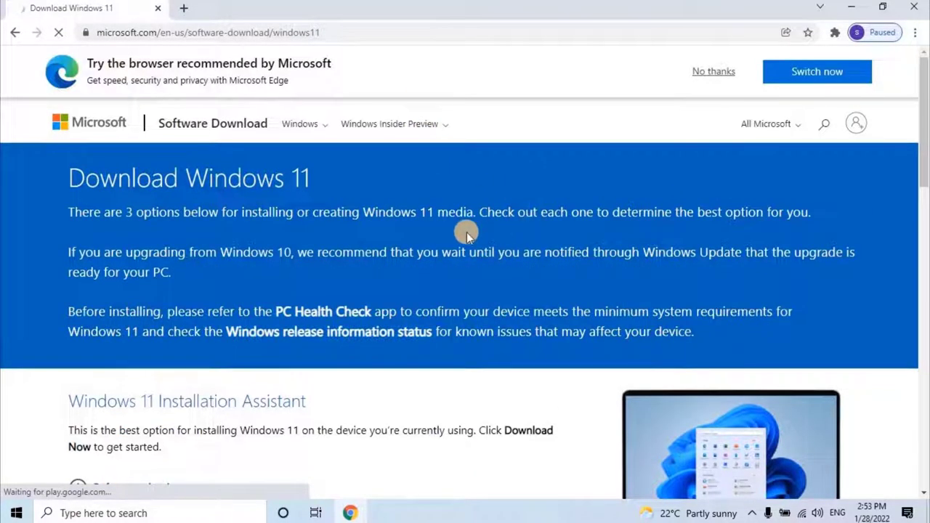
Download the media creation tool offered under Create Windows 11 Installation Media
{"action": "scroll", "coordinate": [467, 233], "scroll_direction": "down", "scroll_amount": 3}
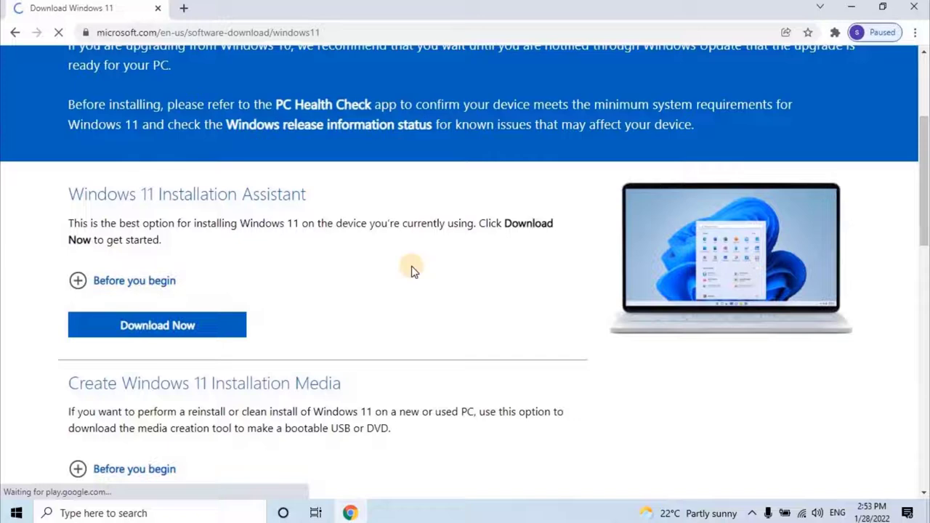
{"action": "scroll", "coordinate": [411, 268], "scroll_direction": "down", "scroll_amount": 2}
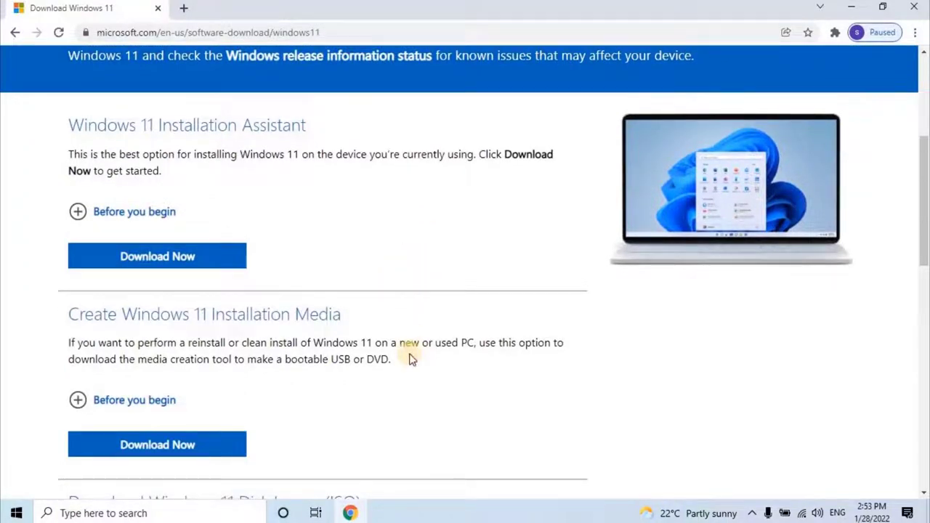
{"action": "scroll", "coordinate": [407, 388], "scroll_direction": "down", "scroll_amount": 1}
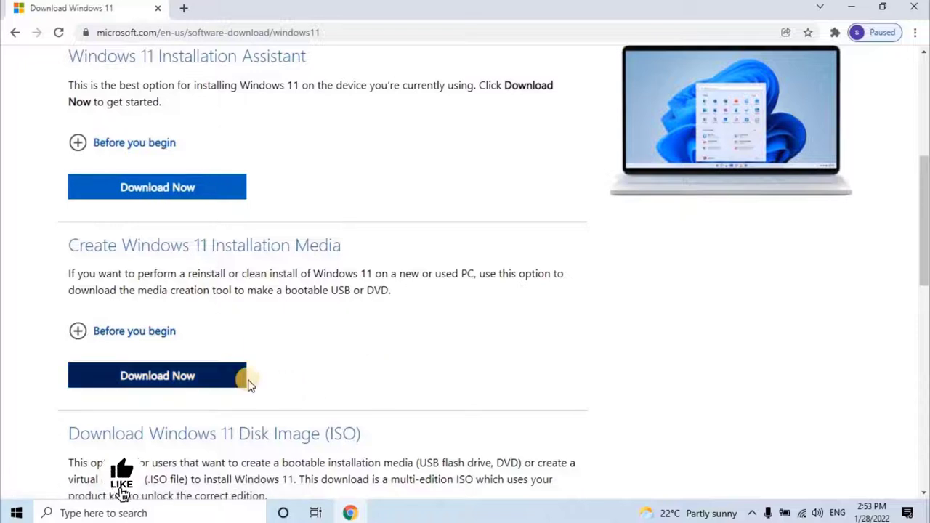
{"action": "left_click", "coordinate": [226, 385]}
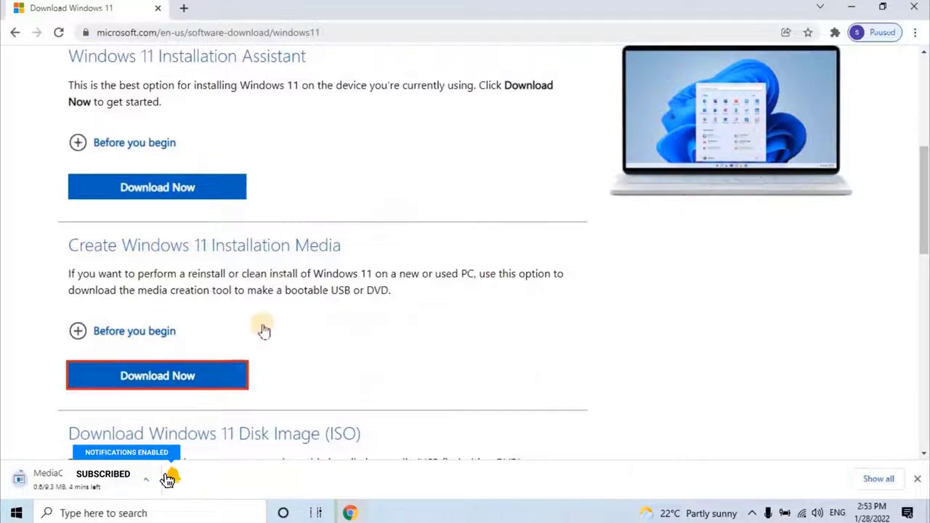
Show the browser's download list and run MediaCreationToolW11.exe
{"action": "left_click", "coordinate": [916, 33]}
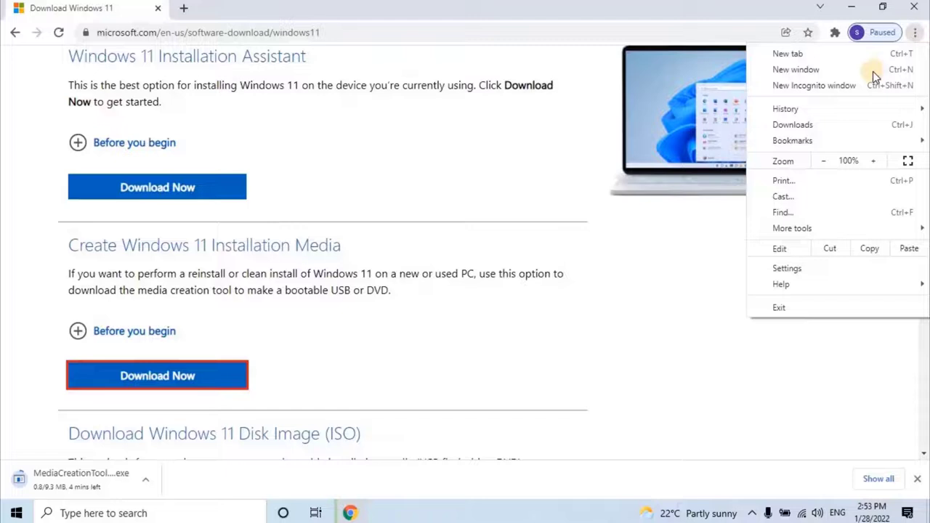
{"action": "left_click", "coordinate": [800, 123]}
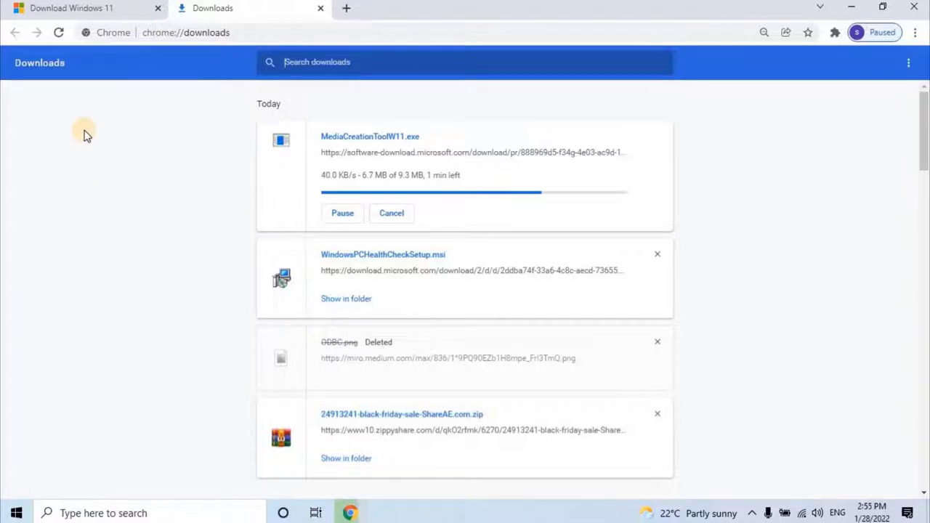
{"action": "double_click", "coordinate": [359, 139]}
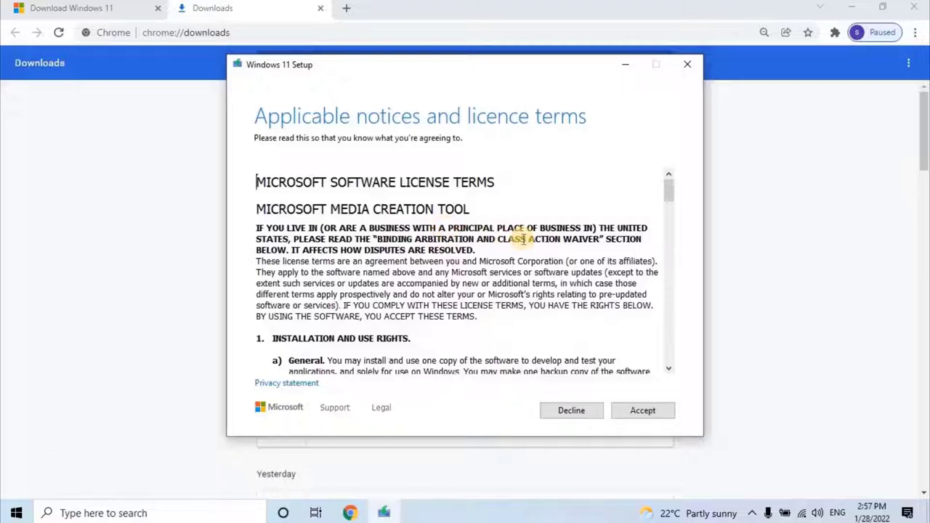
Review and accept the Windows 11 Setup licence terms, keeping the recommended language and edition for this PC
{"action": "scroll", "coordinate": [523, 264], "scroll_direction": "down", "scroll_amount": 20}
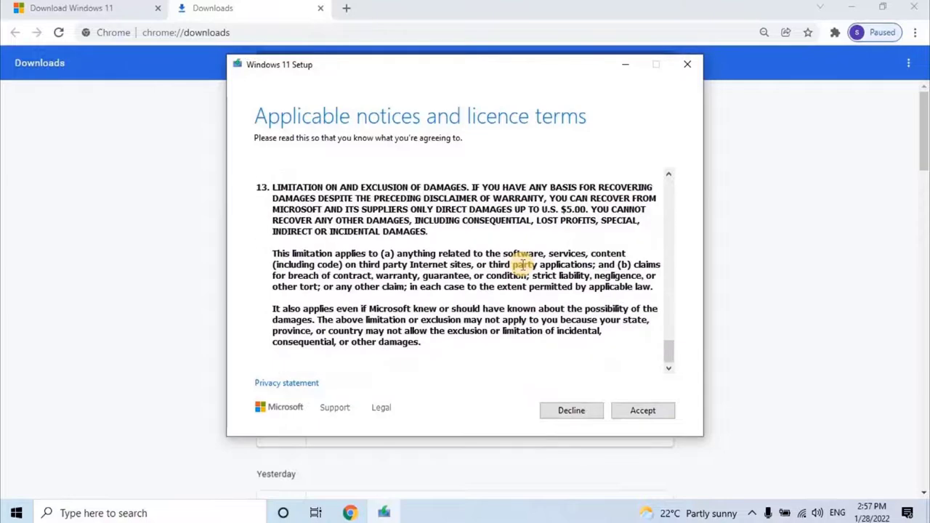
{"action": "scroll", "coordinate": [524, 264], "scroll_direction": "up", "scroll_amount": 20}
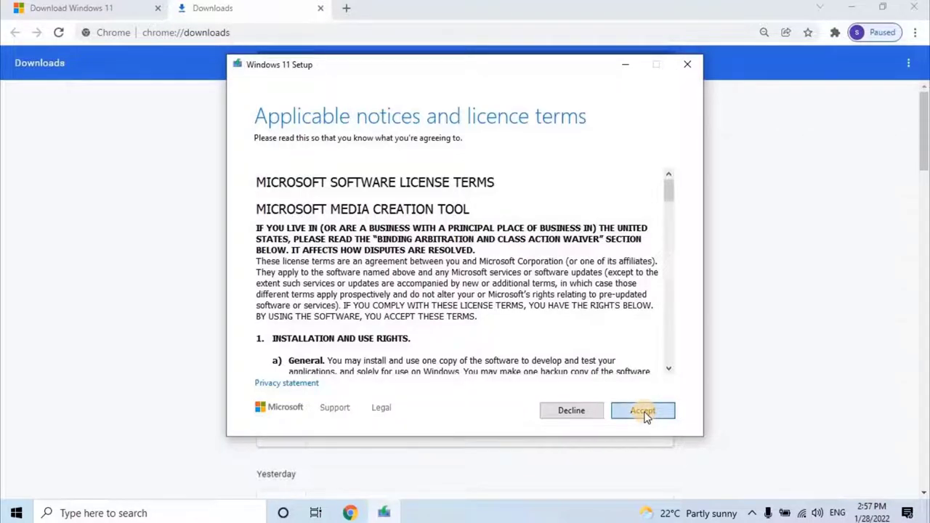
{"action": "left_click", "coordinate": [644, 412]}
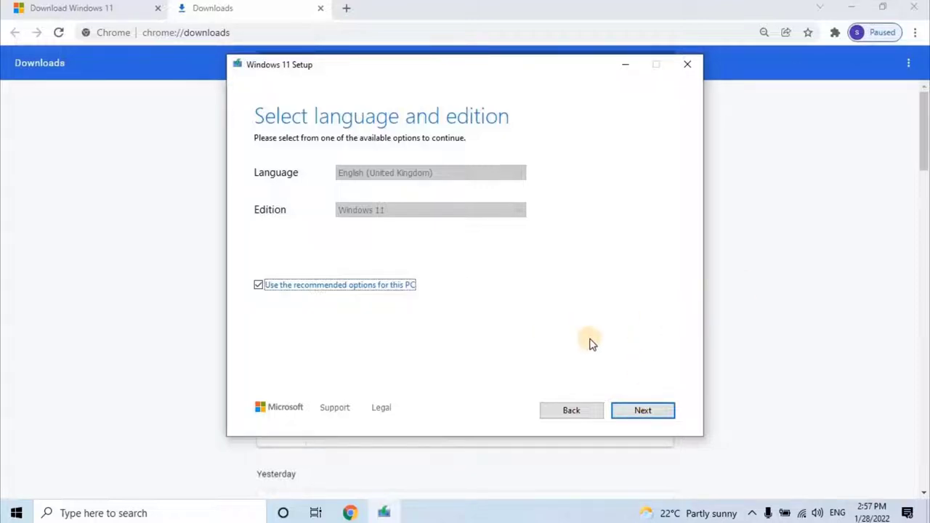
{"action": "left_click", "coordinate": [643, 411]}
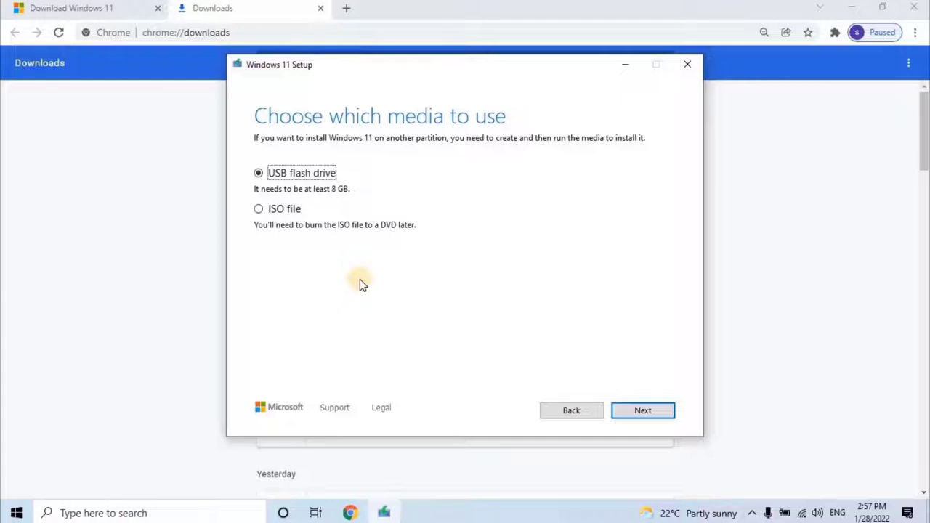
Choose ISO file as the installation media and save it as Windows on New Volume (F:)
{"action": "left_click", "coordinate": [271, 211]}
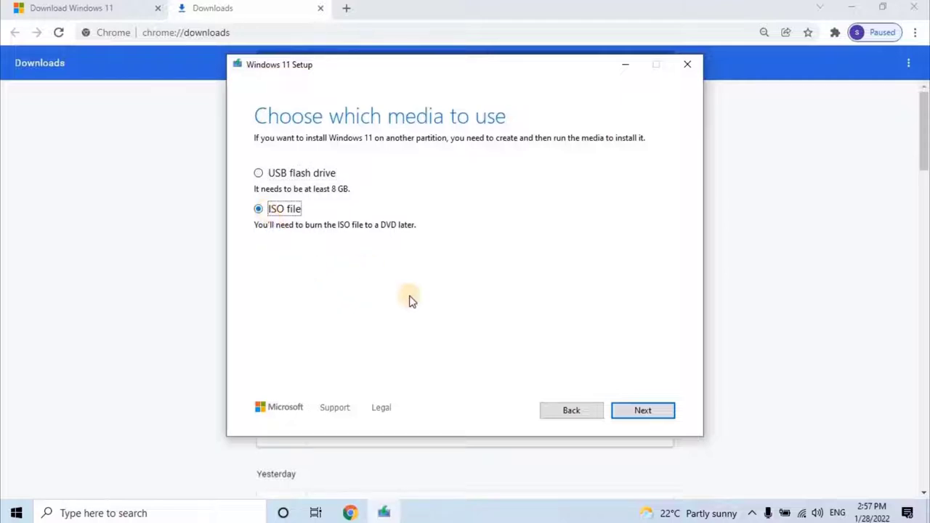
{"action": "left_click", "coordinate": [636, 410]}
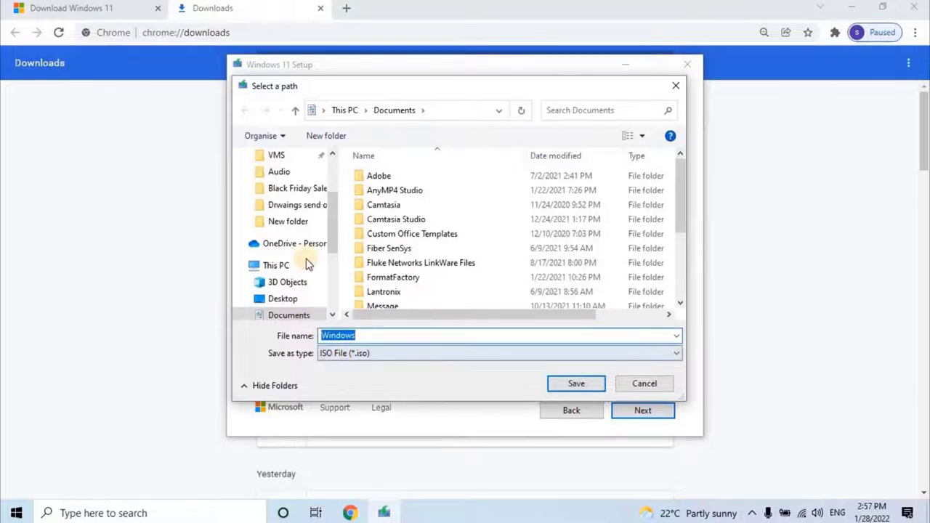
{"action": "left_click_drag", "start_coordinate": [329, 222], "coordinate": [330, 240]}
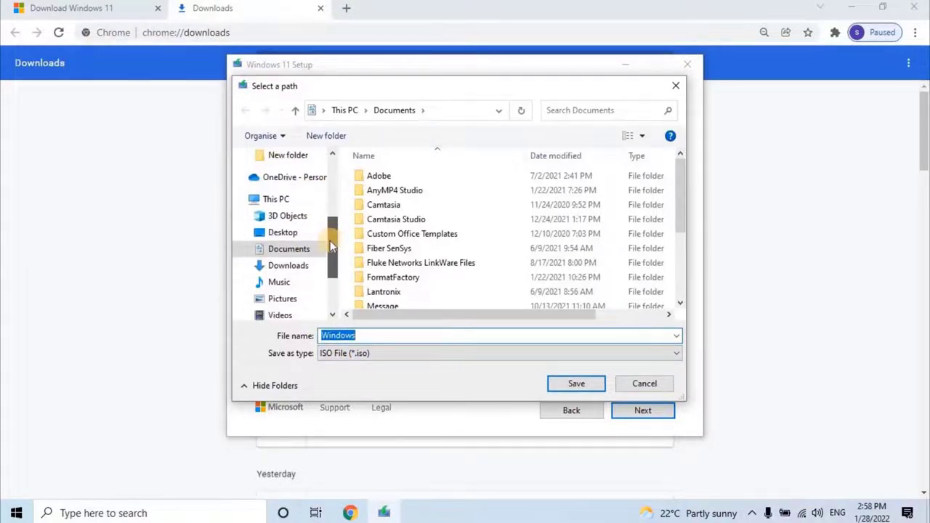
{"action": "left_click", "coordinate": [279, 200]}
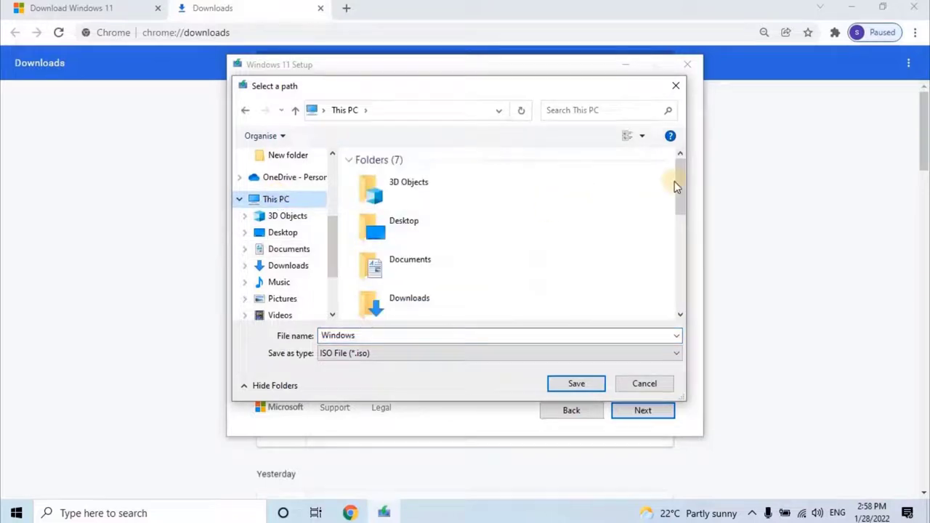
{"action": "left_click_drag", "start_coordinate": [678, 189], "coordinate": [671, 287]}
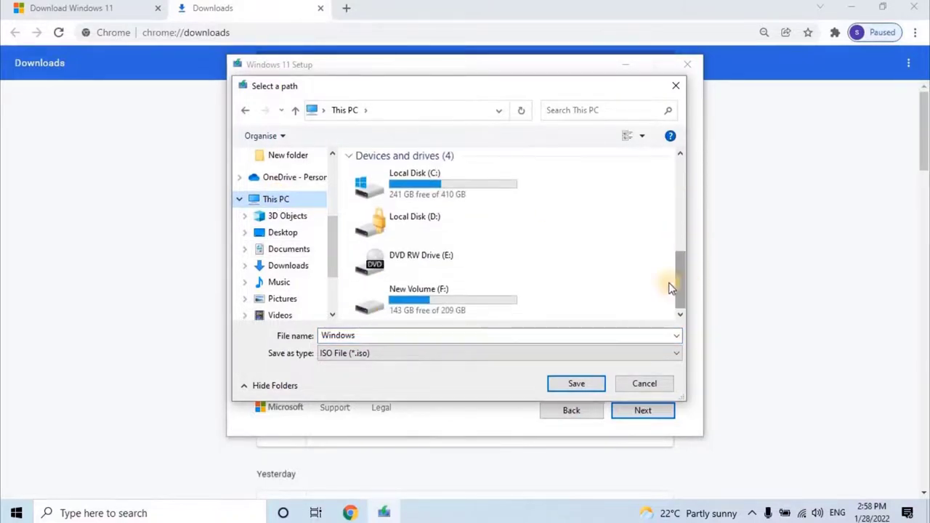
{"action": "double_click", "coordinate": [476, 292]}
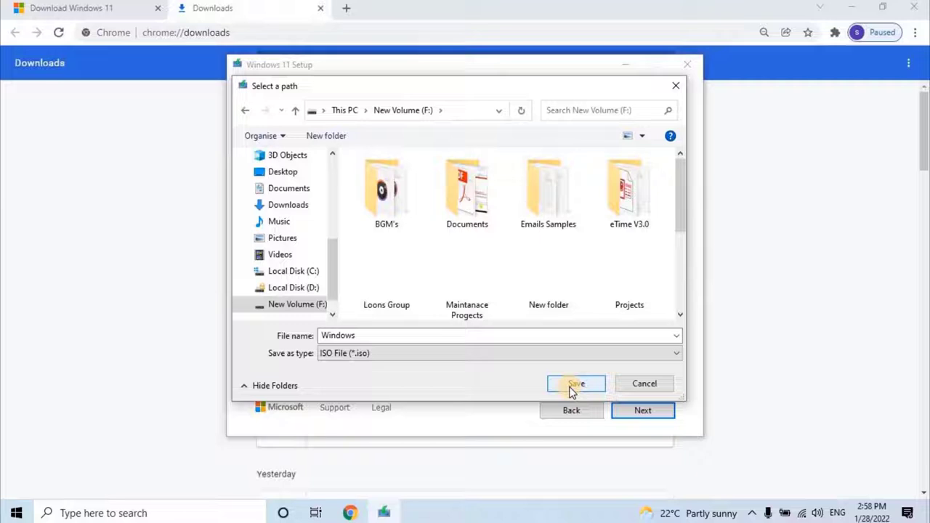
{"action": "left_click", "coordinate": [572, 389]}
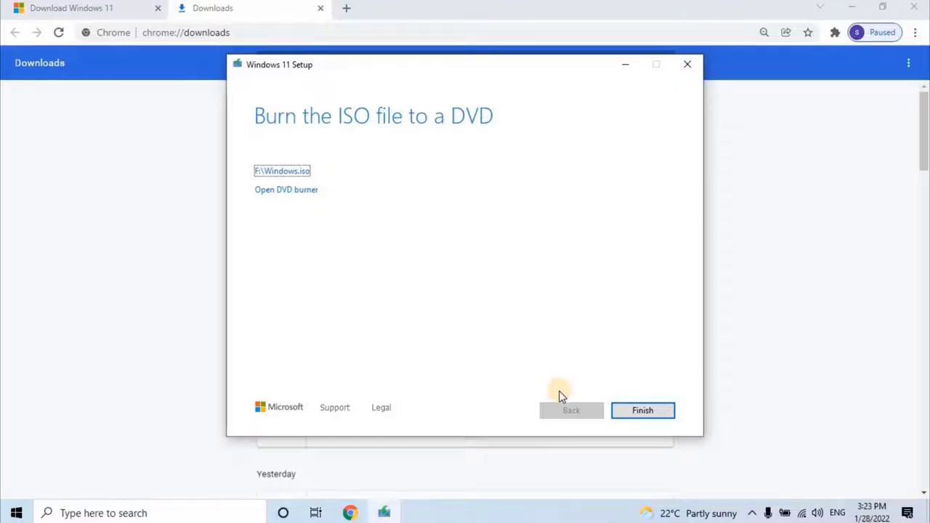
Finish Windows 11 Setup and close the browser
{"action": "left_click", "coordinate": [650, 413]}
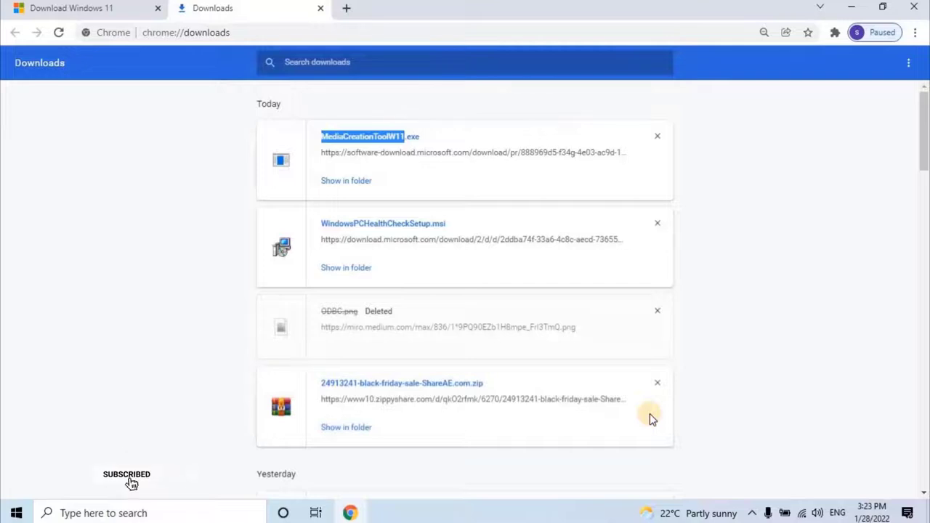
{"action": "left_click", "coordinate": [746, 386]}
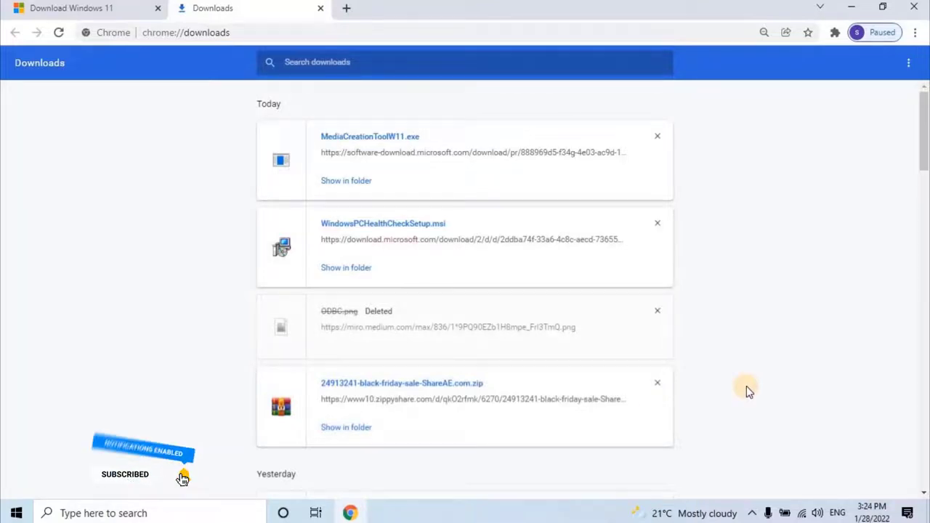
{"action": "left_click", "coordinate": [913, 7]}
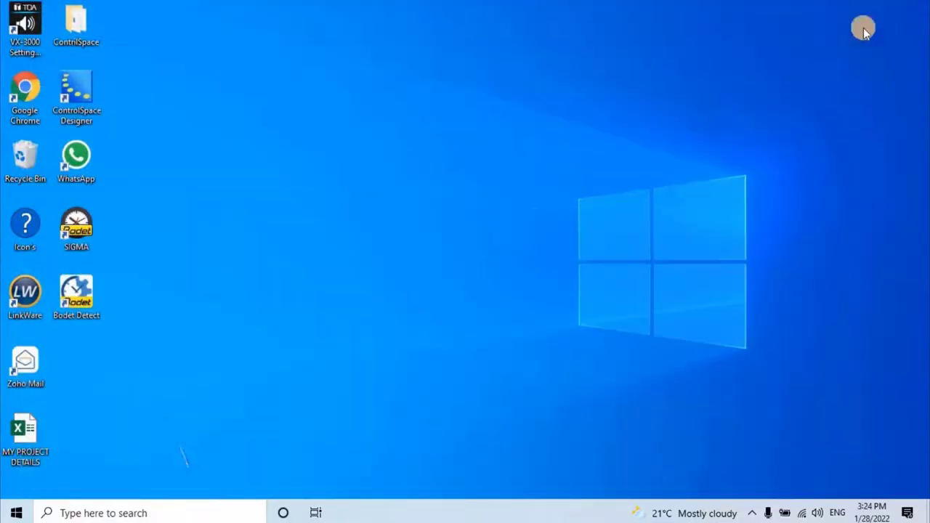
{"action": "left_click", "coordinate": [161, 511]}
{"action": "type", "text": "thi"}
{"action": "key", "text": "Escape"}
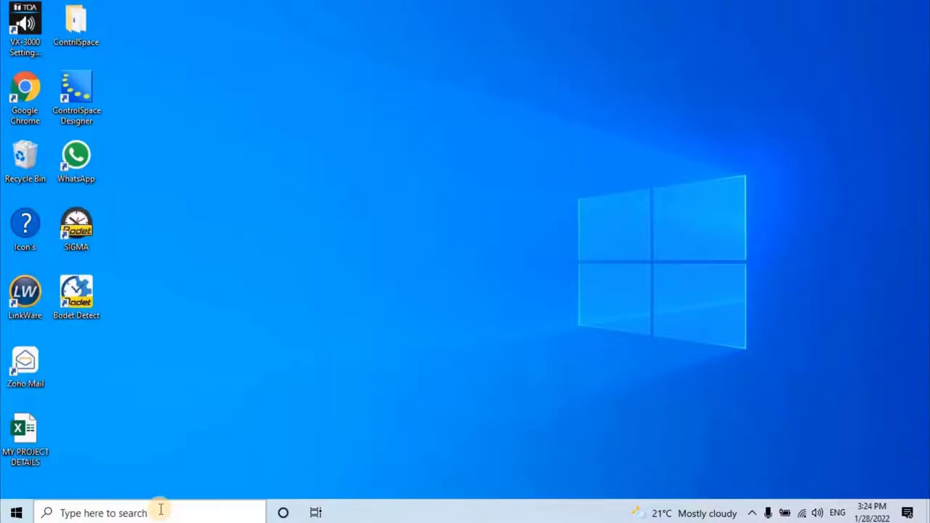
Open New Volume (F:) in File Explorer and mount the Windows disc image file
{"action": "left_click", "coordinate": [567, 34]}
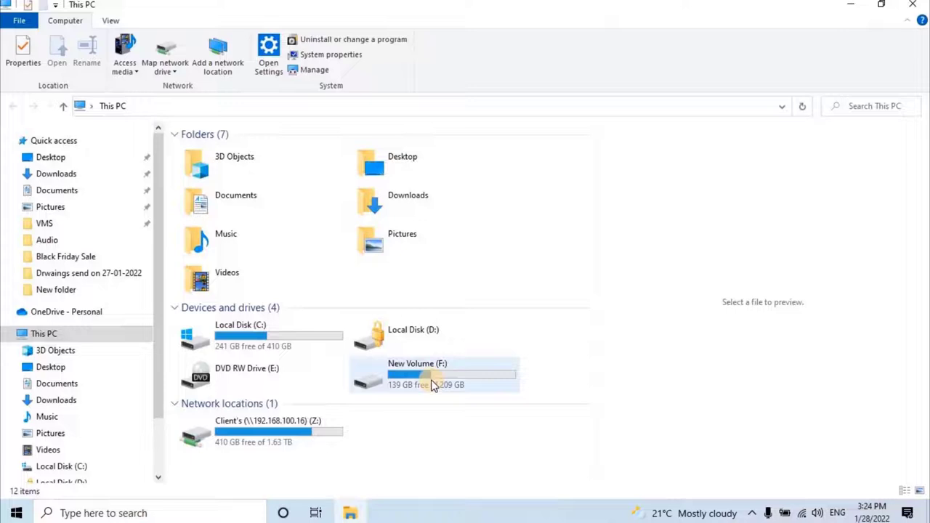
{"action": "double_click", "coordinate": [509, 377]}
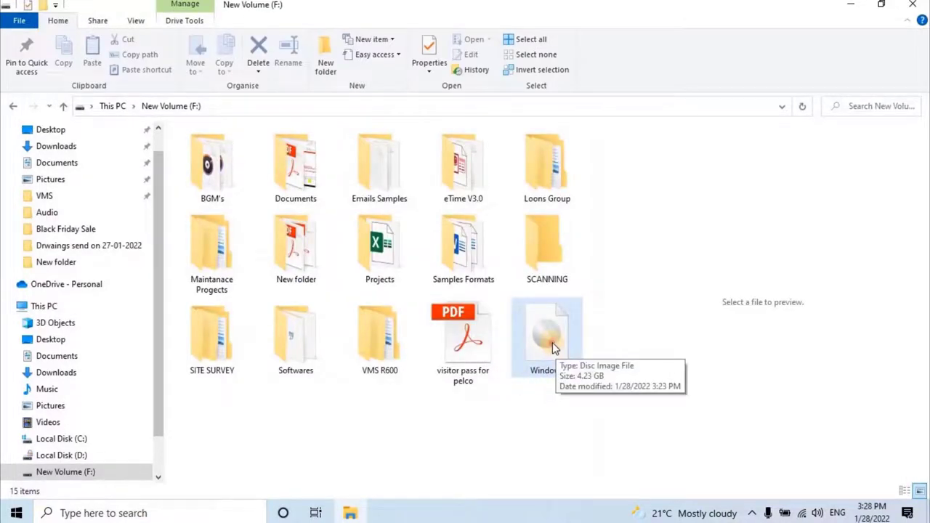
{"action": "left_click", "coordinate": [552, 342]}
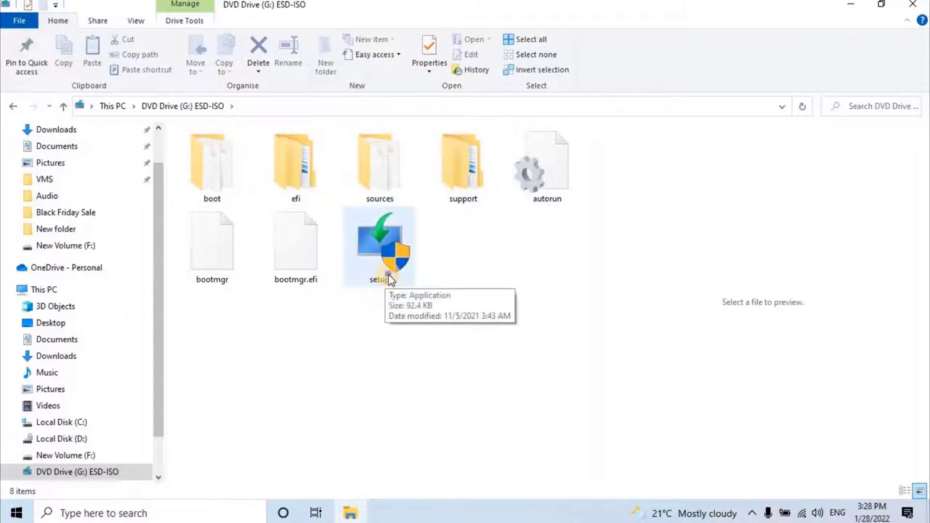
Try to install Windows 11 by running setup as administrator, keeping the recommended download of updates, drivers and optional features
{"action": "right_click", "coordinate": [389, 280]}
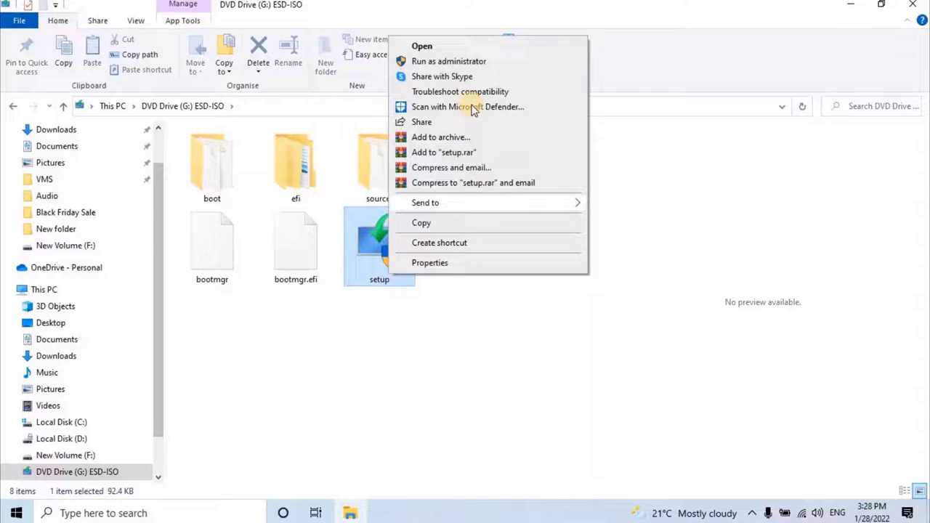
{"action": "left_click", "coordinate": [484, 64]}
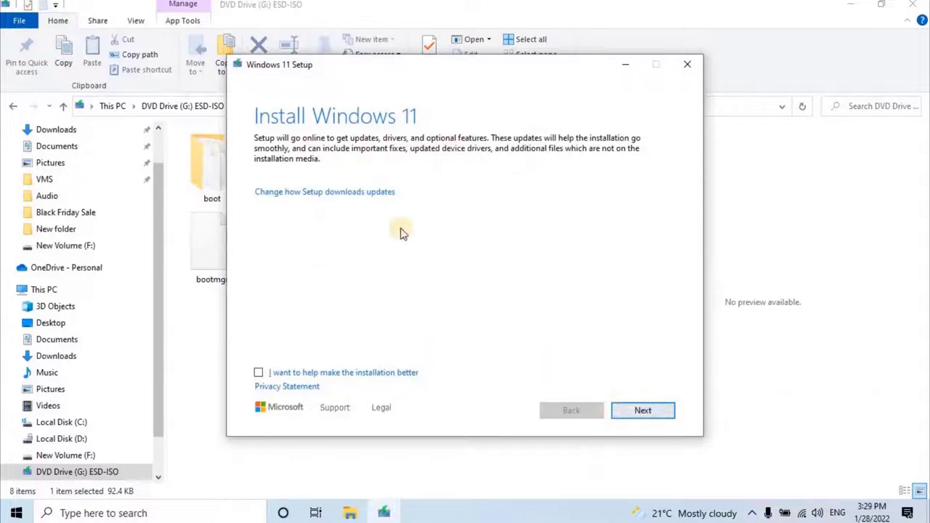
{"action": "left_click", "coordinate": [375, 196]}
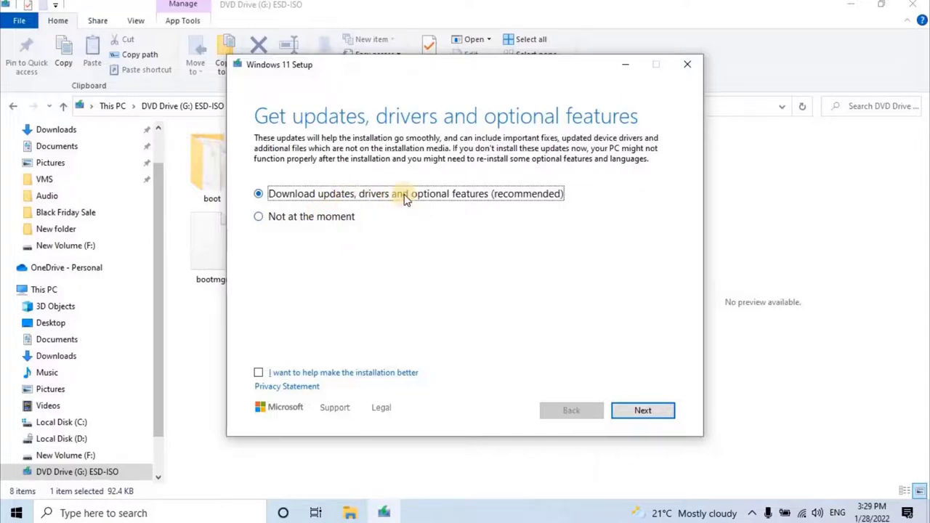
{"action": "left_click", "coordinate": [642, 411]}
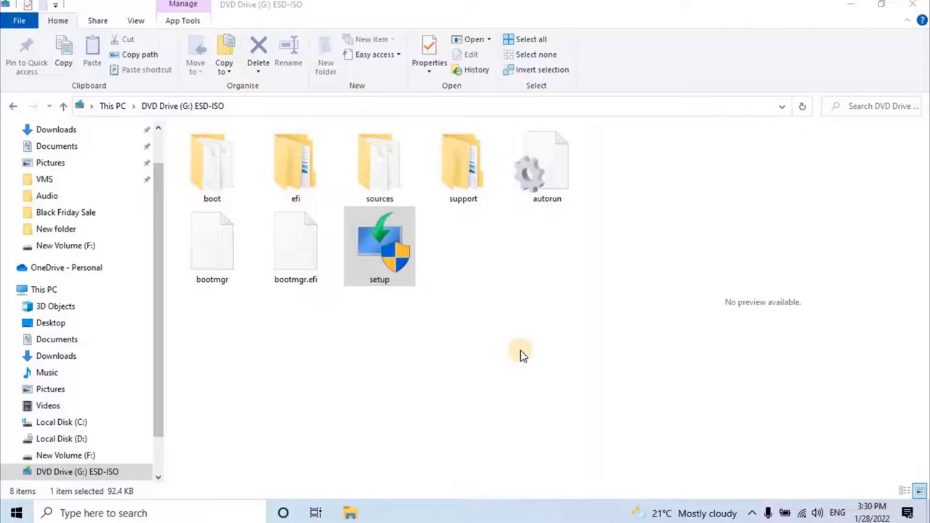
Minimise the DVD Drive (G:) ESD-ISO window and cancel Windows 11 Setup
{"action": "left_click", "coordinate": [850, 4]}
{"action": "right_click", "coordinate": [457, 160]}
{"action": "left_click", "coordinate": [485, 203]}
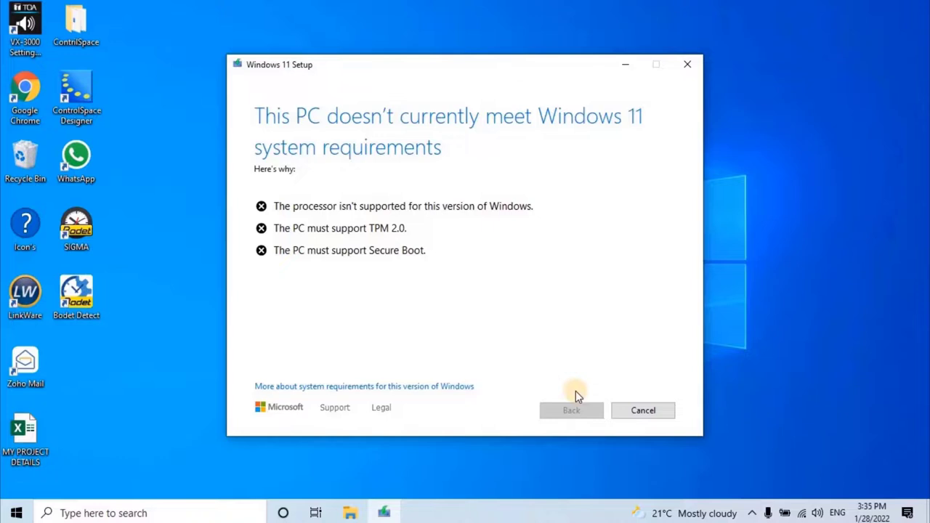
{"action": "left_click", "coordinate": [637, 413]}
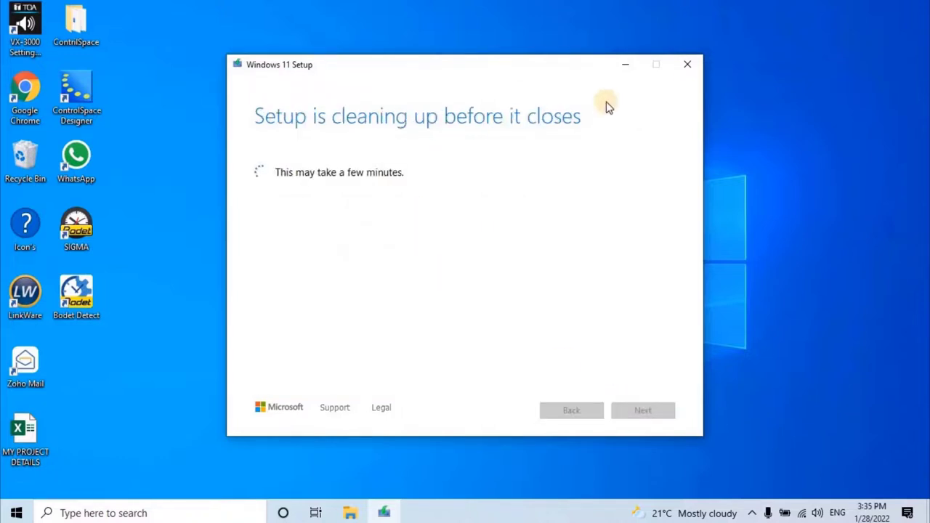